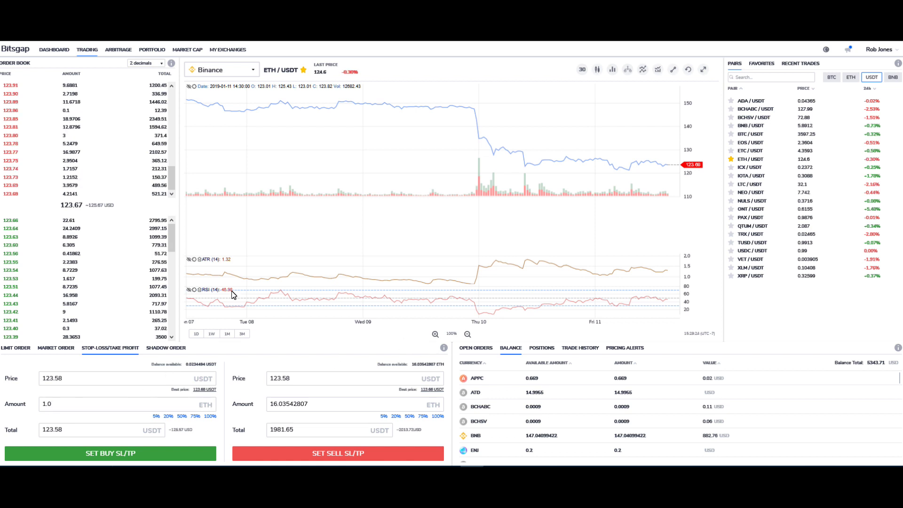
Annotate the Binance exchange, the ETH/USDT pair, the USDT pairs list and favourites, then clear the marks.
left_click_drag(230, 70, 248, 106)
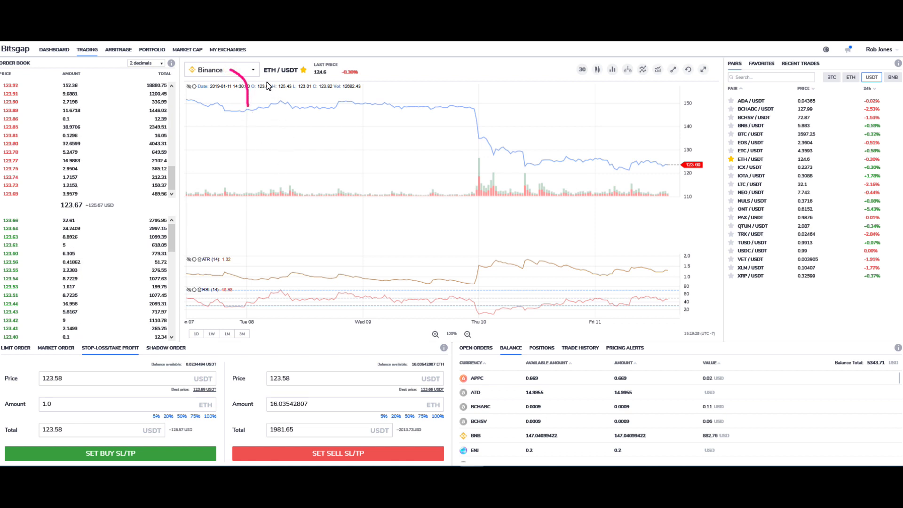
left_click_drag(264, 74, 297, 72)
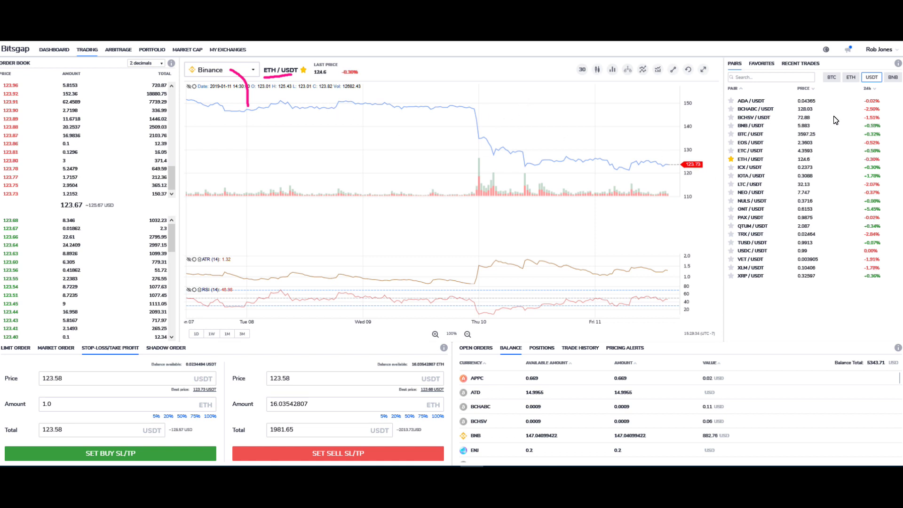
mouse_move(850, 82)
left_mouse_down()
mouse_move(848, 98)
mouse_move(831, 94)
mouse_move(888, 93)
left_mouse_up()
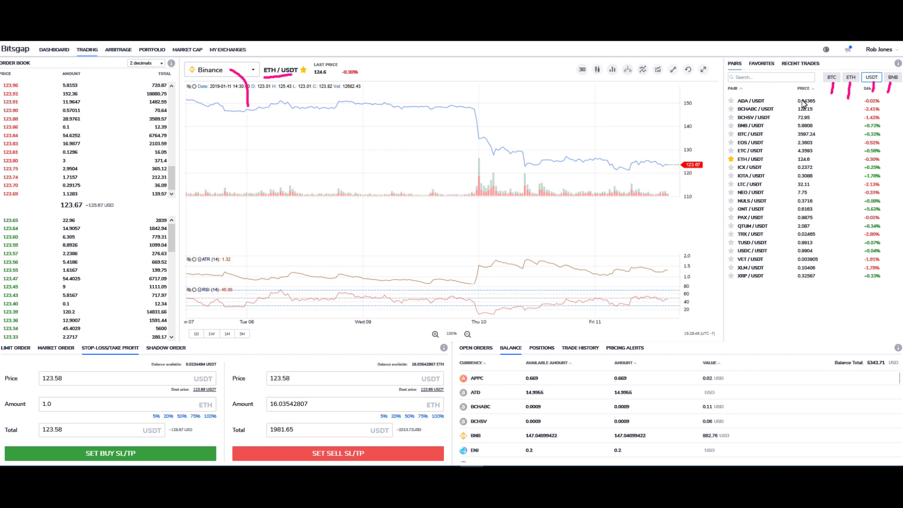
mouse_move(777, 94)
left_mouse_down()
mouse_move(786, 108)
mouse_move(779, 281)
left_mouse_up()
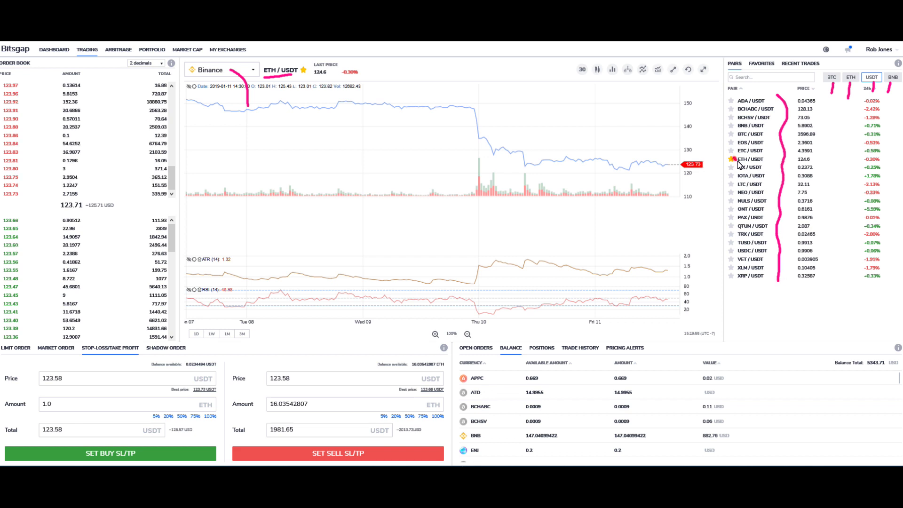
left_click_drag(732, 159, 745, 159)
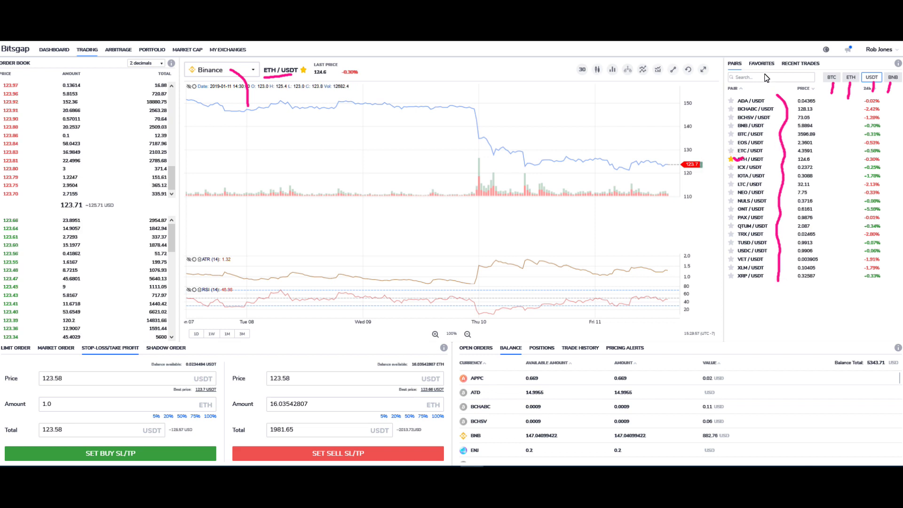
left_click_drag(759, 65, 767, 80)
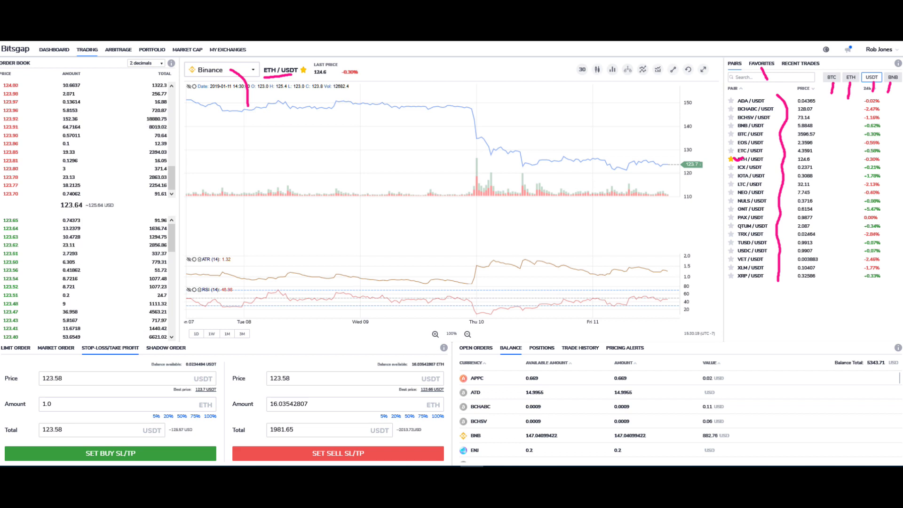
key("Escape")
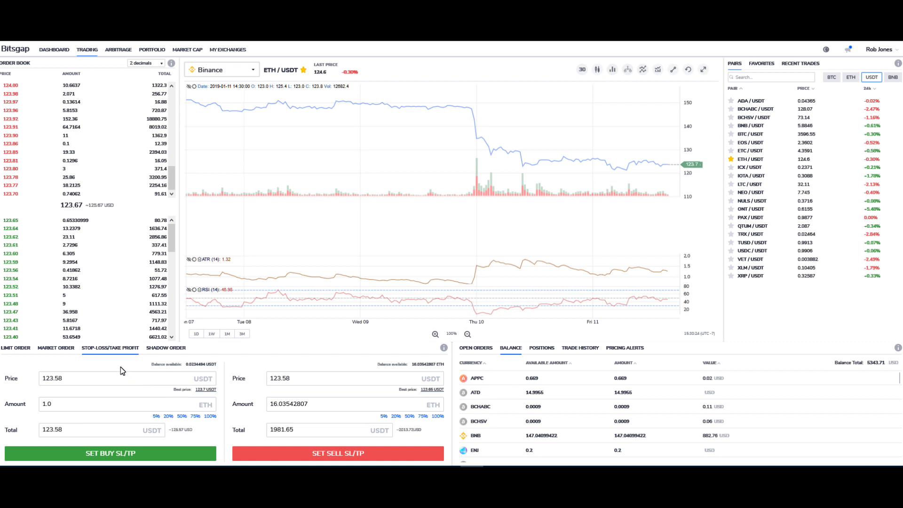
Mark the SL/TP order form's 1.0 amount, 123.58 price and the 123.70 order-book ask.
mouse_move(121, 390)
left_mouse_down()
mouse_move(124, 360)
mouse_move(113, 372)
left_mouse_up()
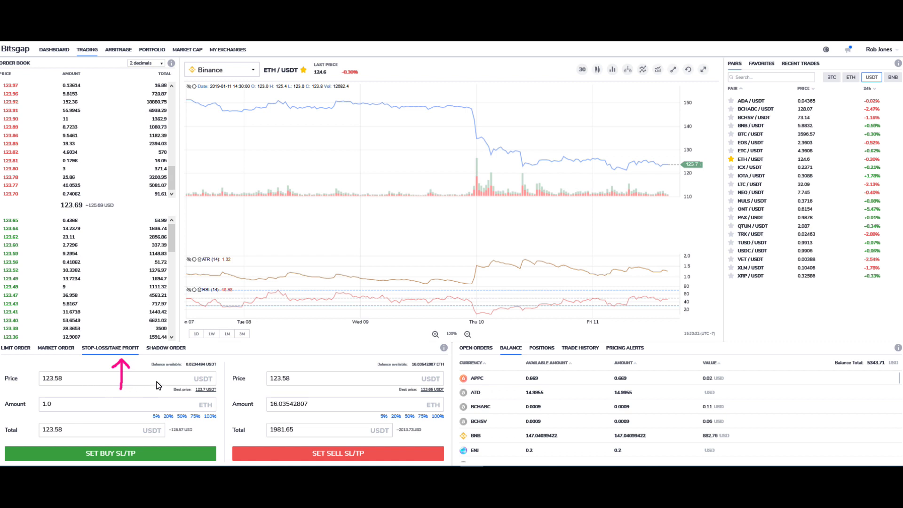
left_click_drag(65, 402, 92, 405)
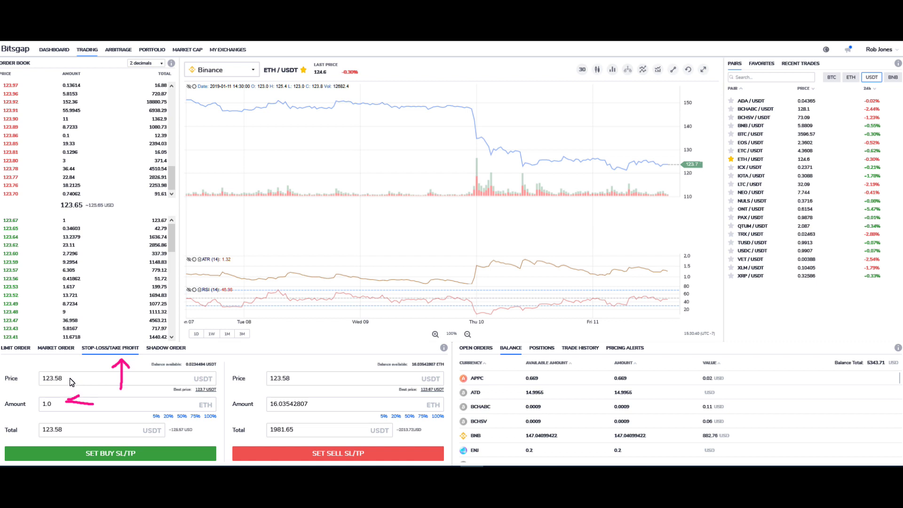
left_click_drag(70, 379, 93, 368)
mouse_move(20, 193)
left_mouse_down()
mouse_move(29, 158)
mouse_move(23, 82)
left_mouse_up()
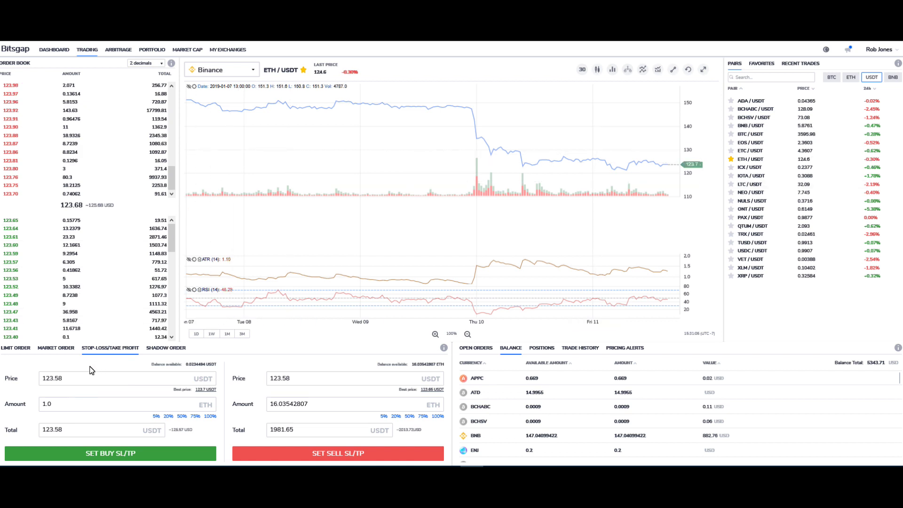
Set the buy price to 123.90 by taking it from the order book.
left_click_drag(72, 382, 42, 379)
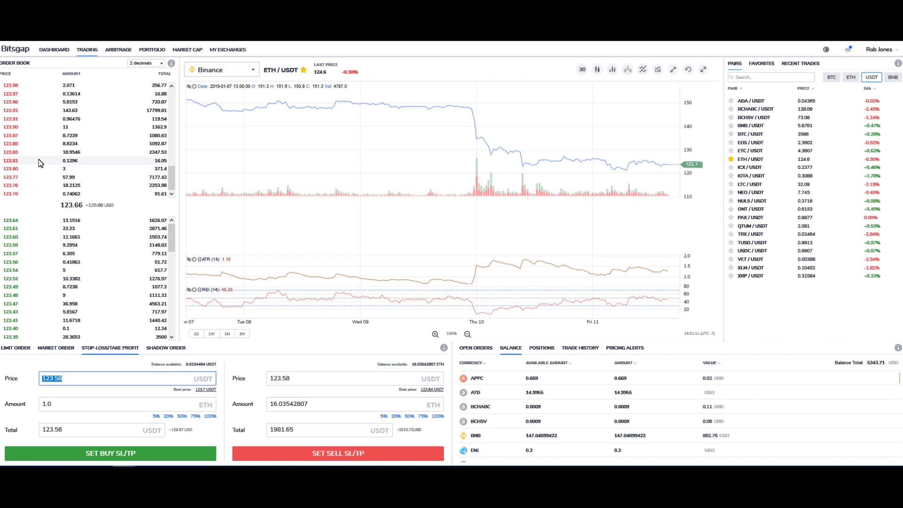
left_click(13, 128)
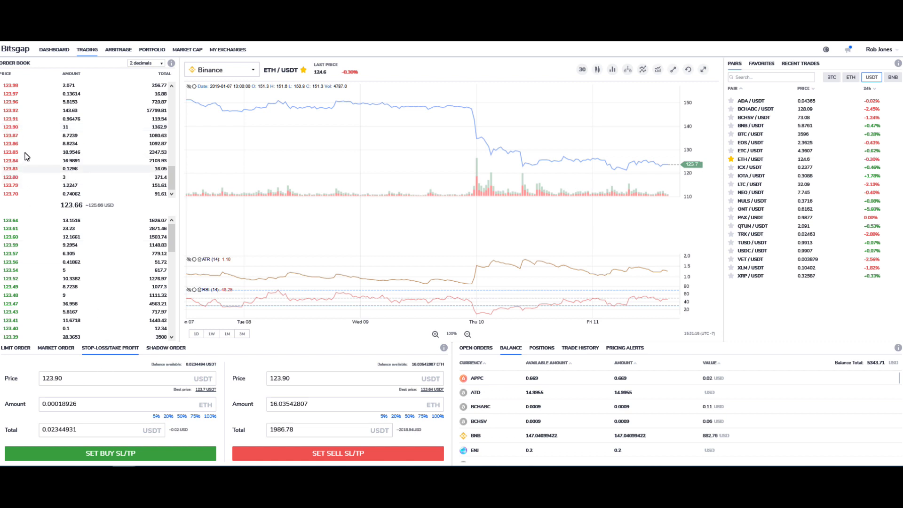
left_click(14, 128)
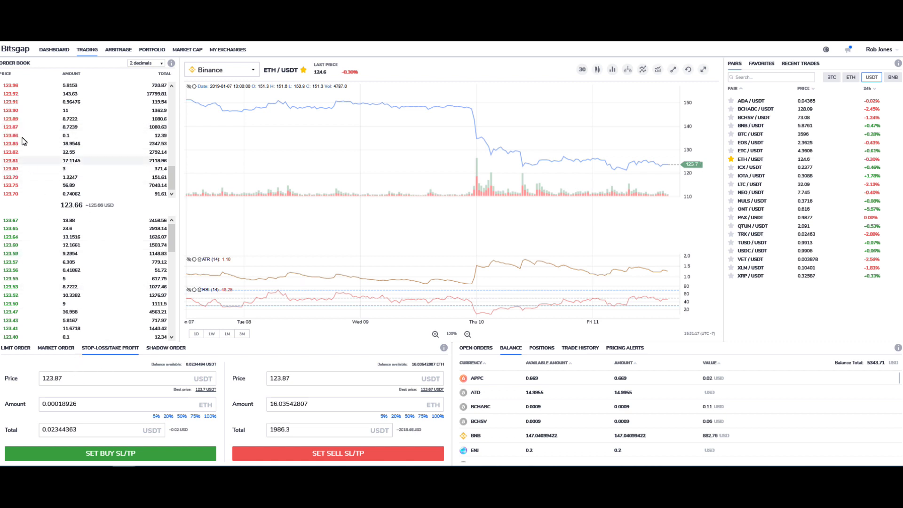
left_click(14, 111)
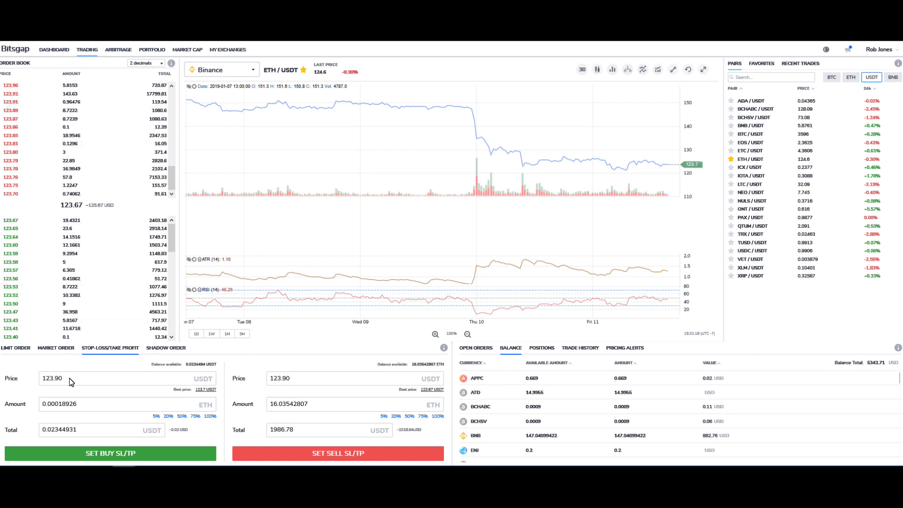
Set the amount to 1 ETH and bring up the buy SL/TP confirmation.
left_click_drag(69, 378, 41, 381)
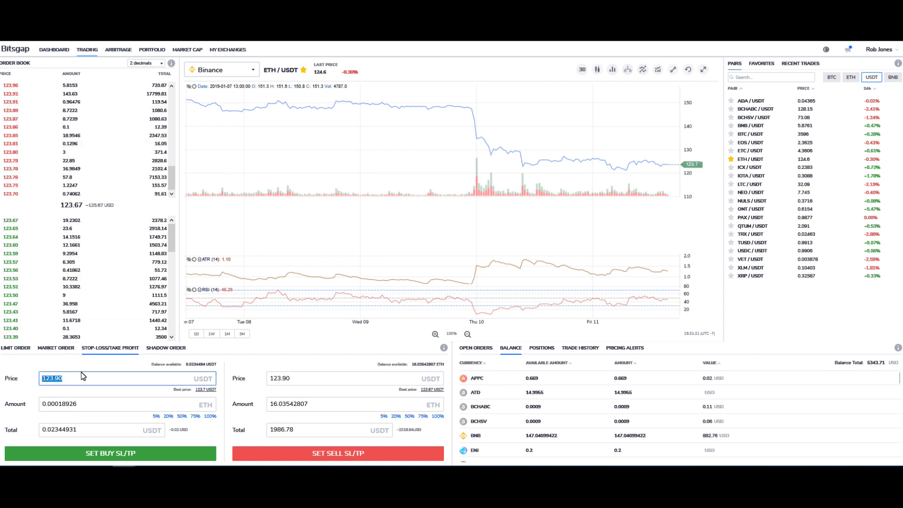
left_click_drag(78, 404, 40, 403)
type("1")
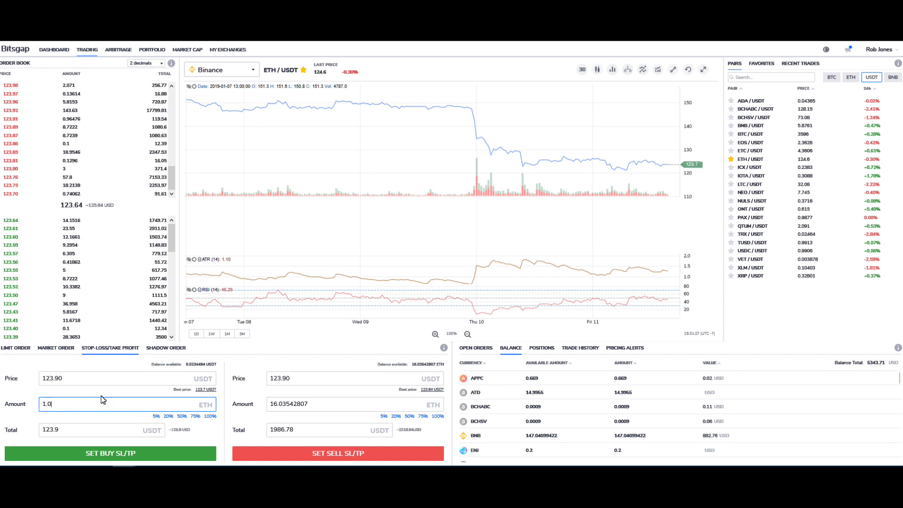
left_click(118, 455)
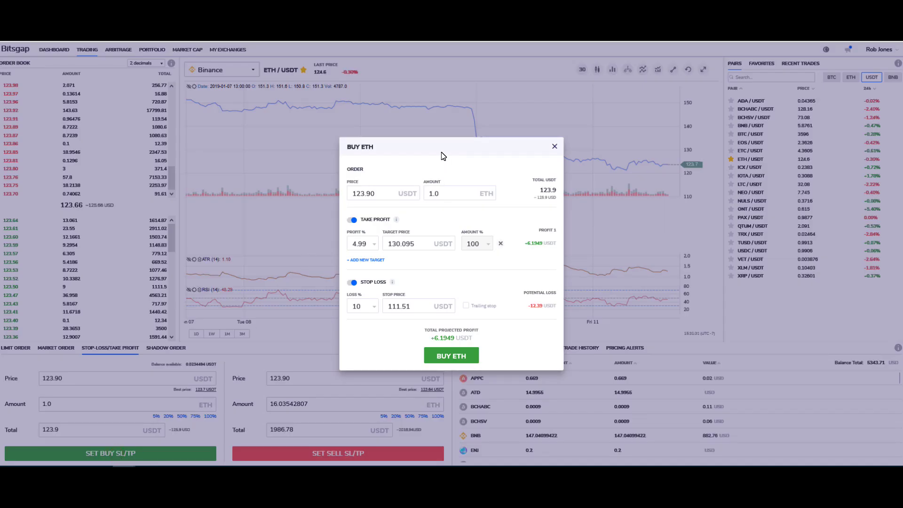
Move the Buy ETH dialog up and left, then switch off both take profit and stop loss.
left_click_drag(441, 151, 364, 113)
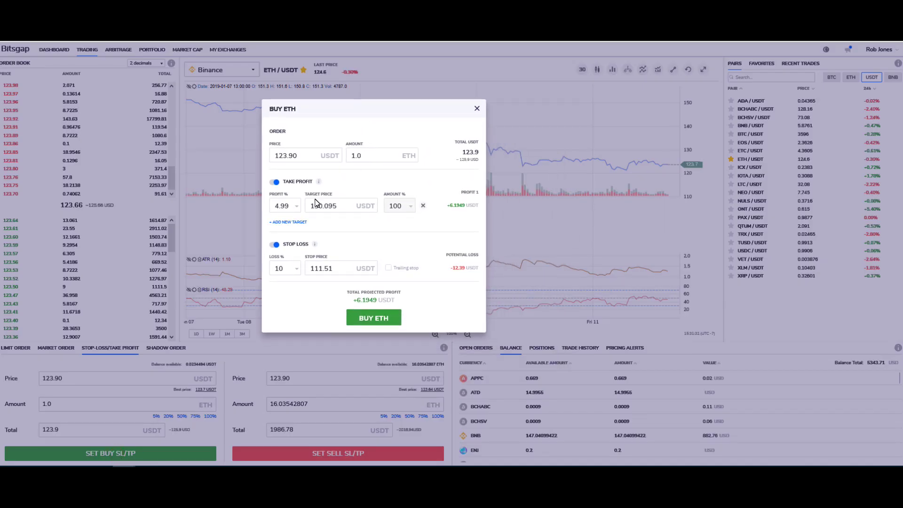
left_click(271, 184)
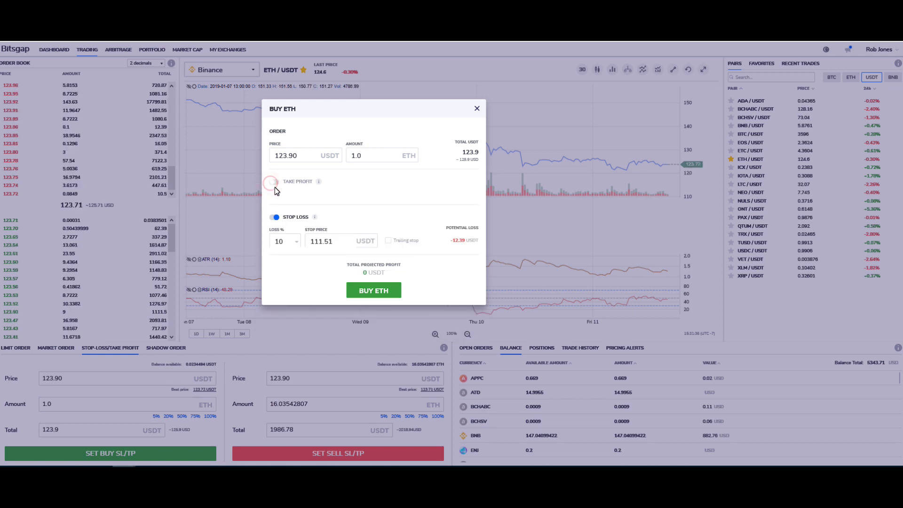
left_click(271, 217)
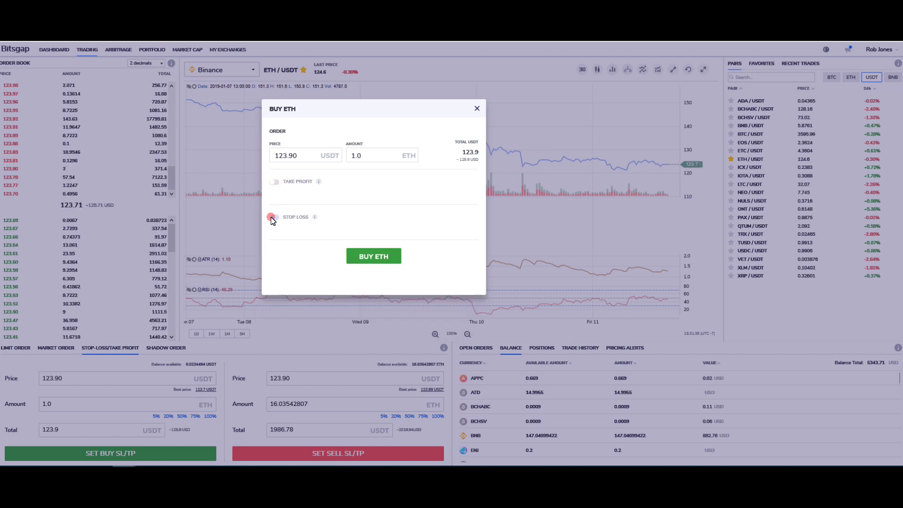
Re-enable take profit and set the first target to 25% profit, giving 154.875 USDT.
left_click(275, 183)
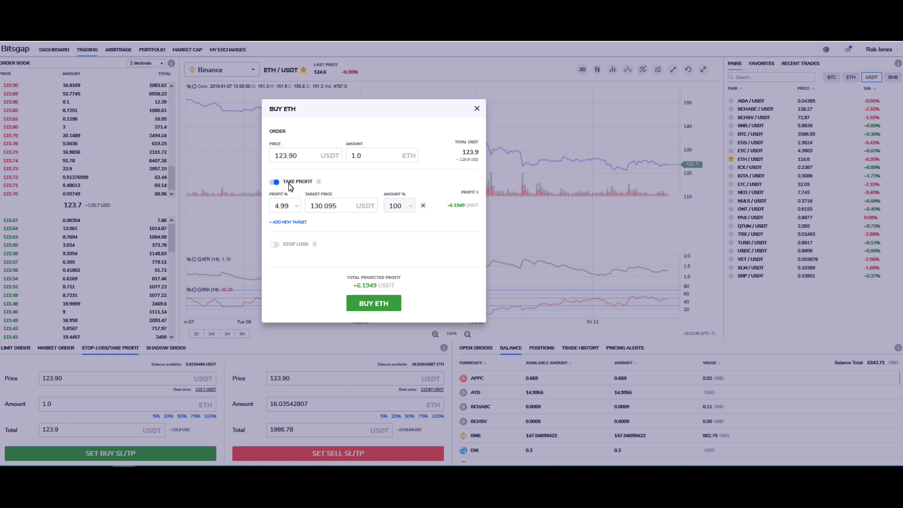
left_click(296, 209)
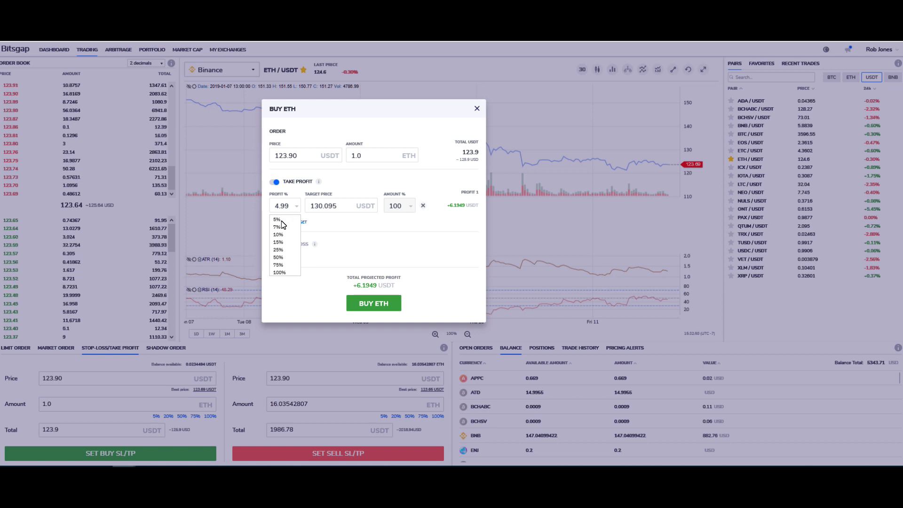
left_click(278, 250)
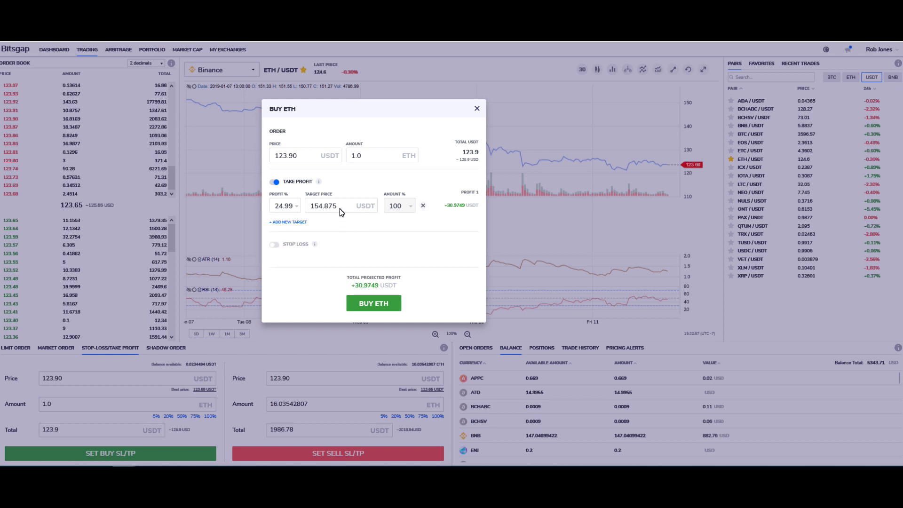
left_click_drag(341, 211, 314, 215)
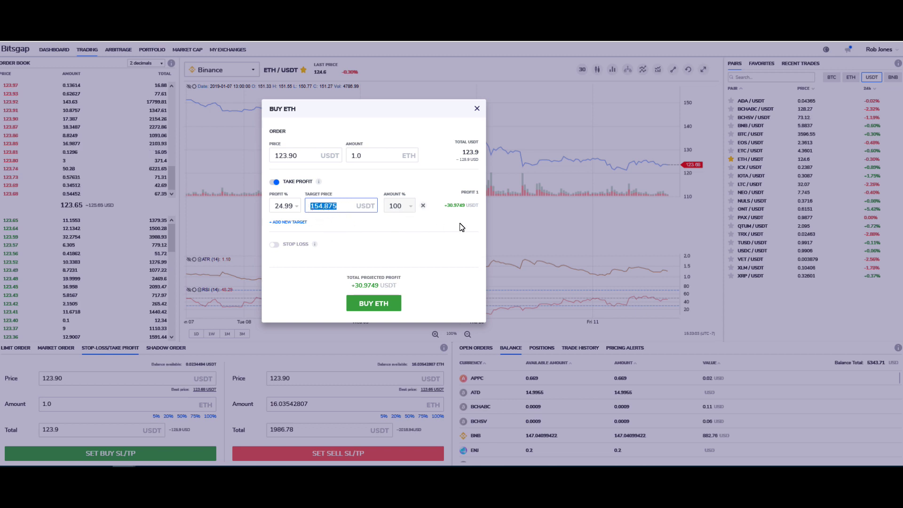
left_click_drag(447, 207, 455, 212)
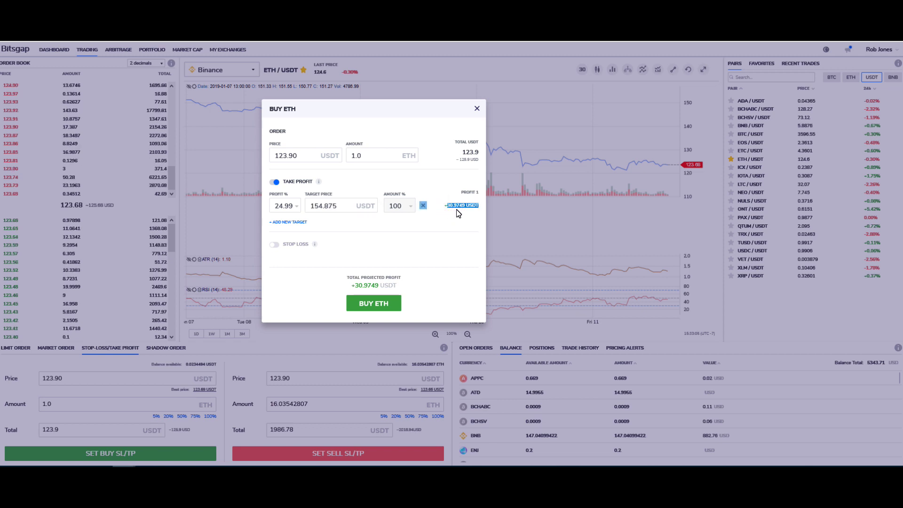
left_click(421, 242)
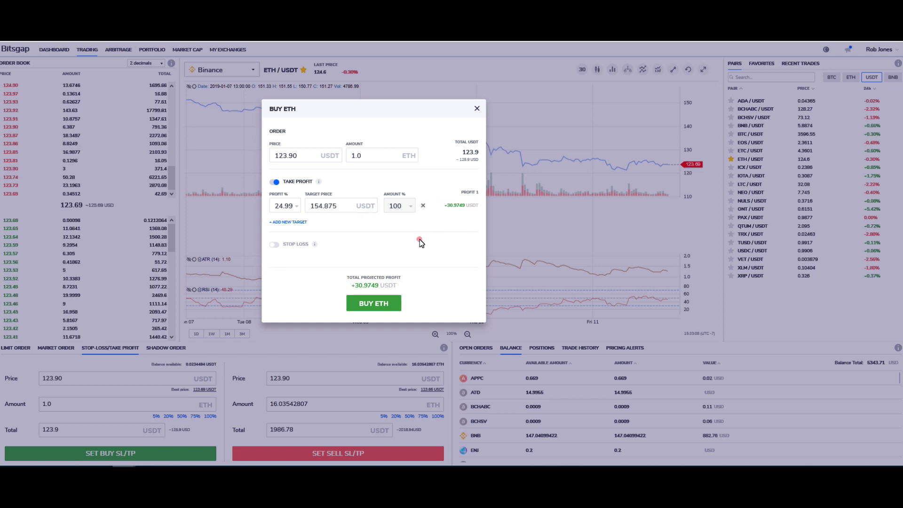
Add a second take-profit target at 75% profit, then switch the stop loss on.
left_click(303, 223)
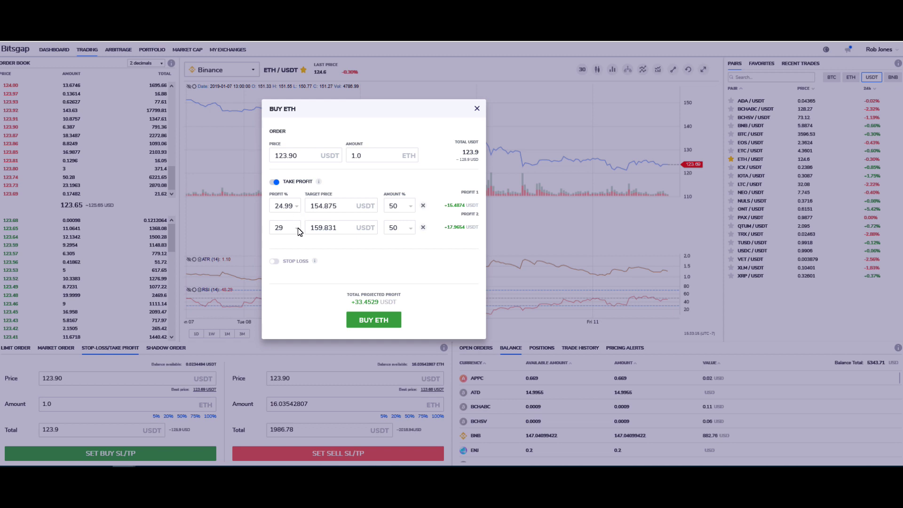
left_click(297, 228)
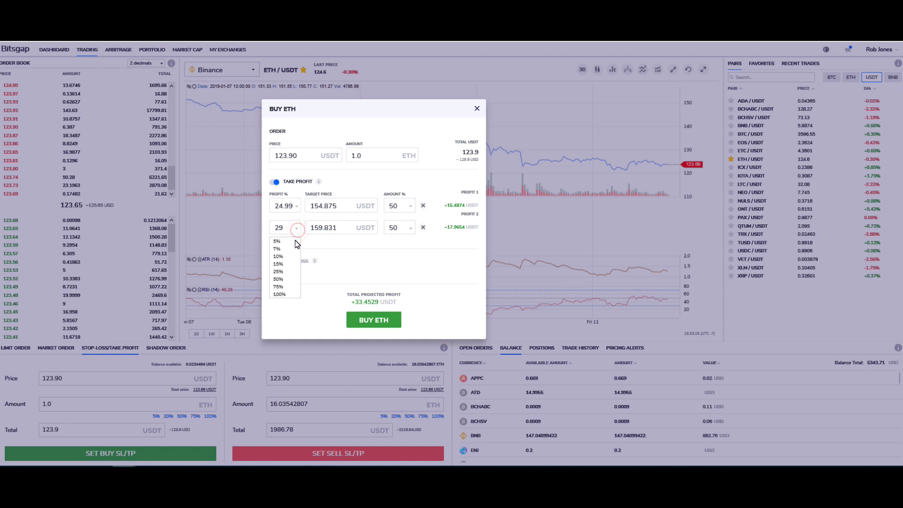
left_click(279, 287)
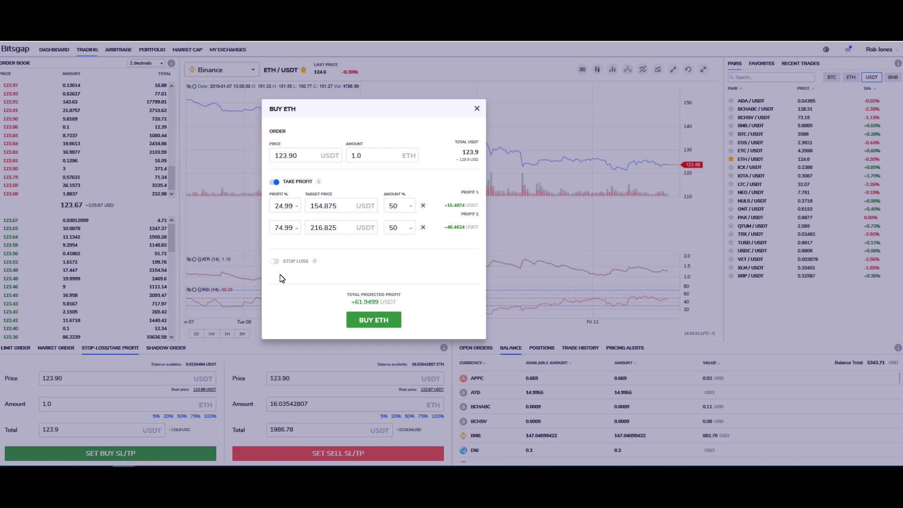
left_click(275, 262)
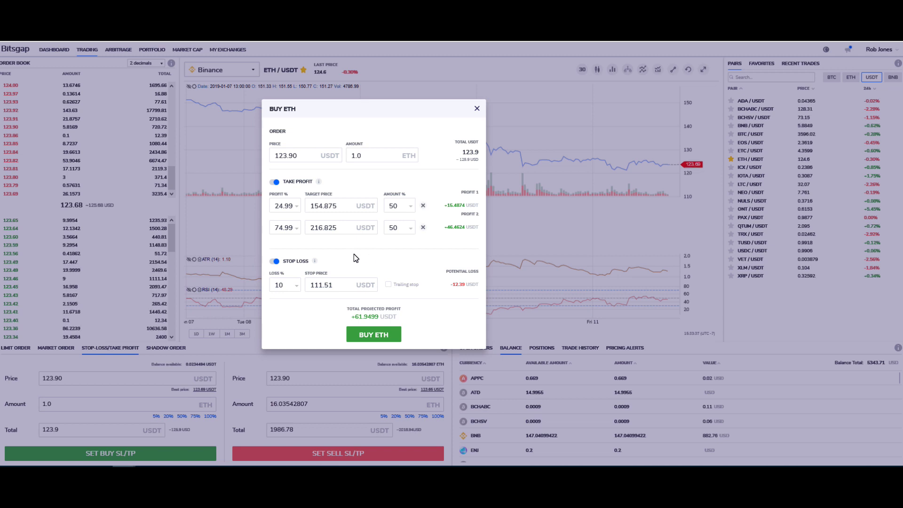
Set the stop loss to 5%, giving a 117.705 stop price against the 123.90 order price.
left_click(297, 286)
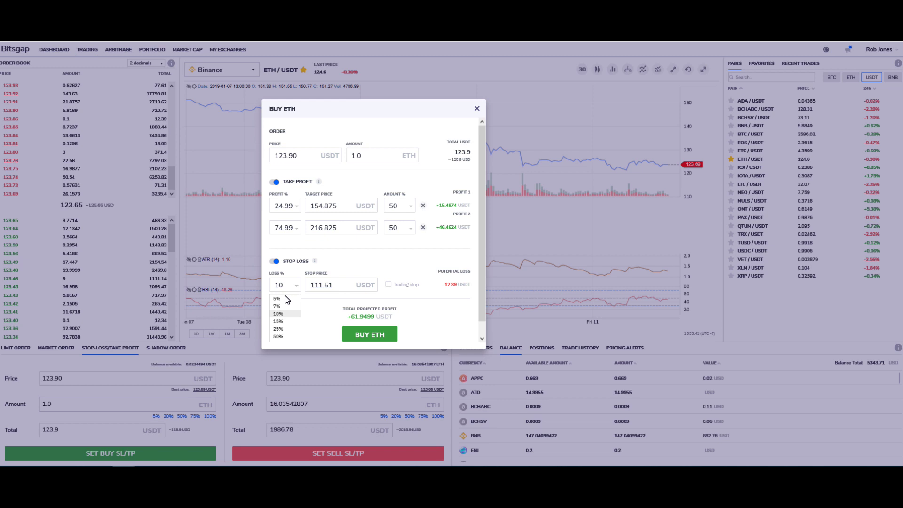
left_click(285, 298)
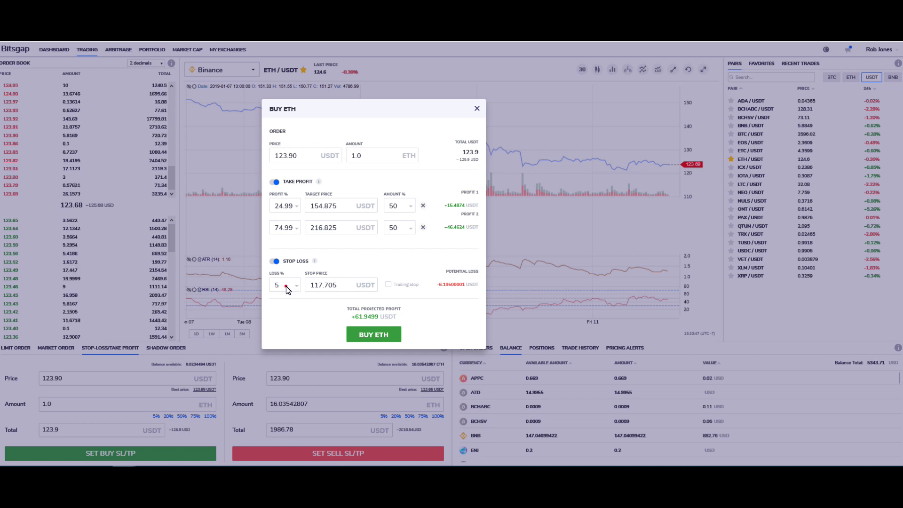
double_click(286, 288)
left_click_drag(311, 156, 273, 163)
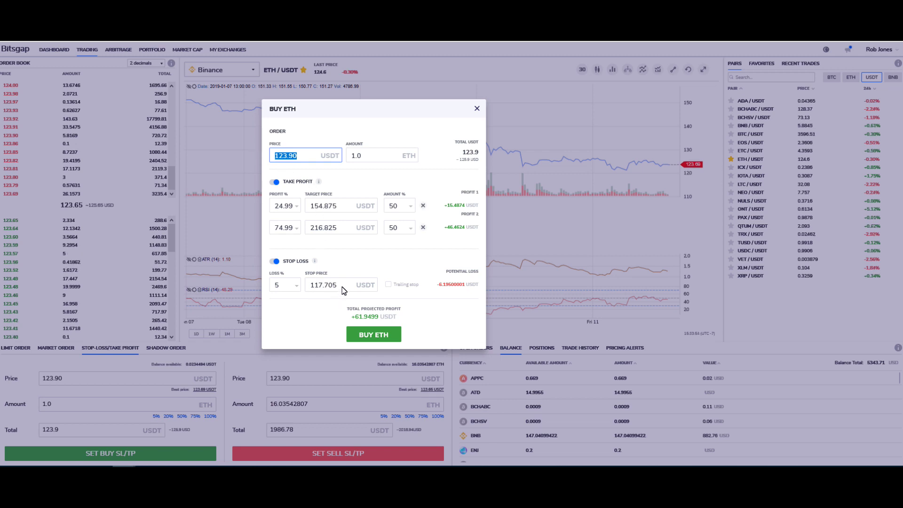
left_click_drag(343, 288, 308, 287)
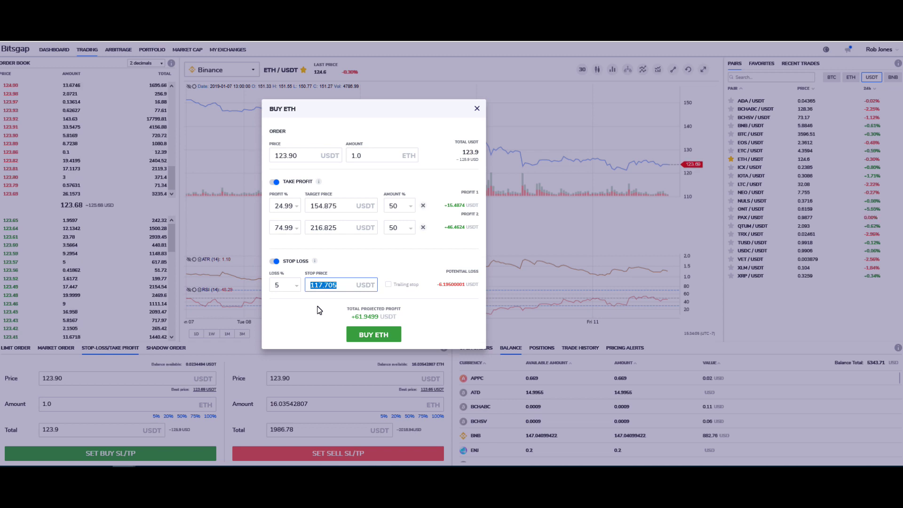
left_click(341, 287)
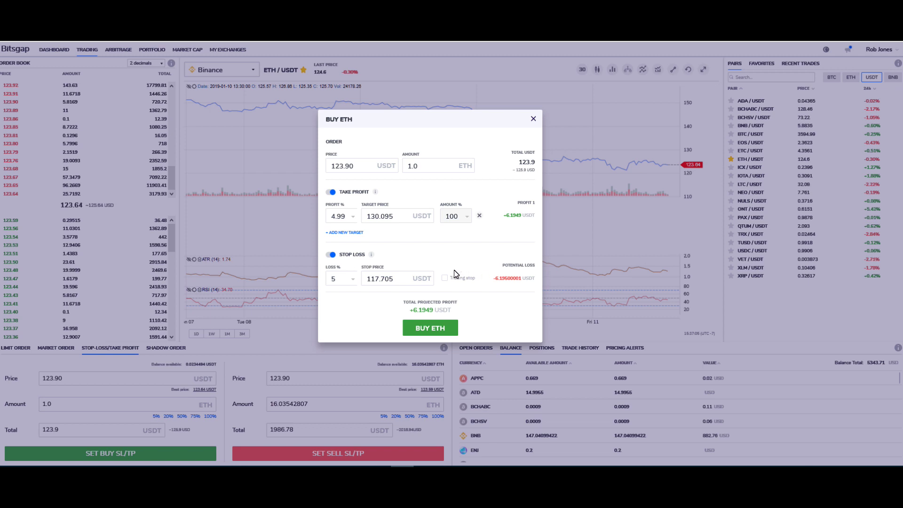
Enable trailing stop and highlight the 117.705 stop price, 1.0 ETH amount and 130.095 target.
left_click(444, 280)
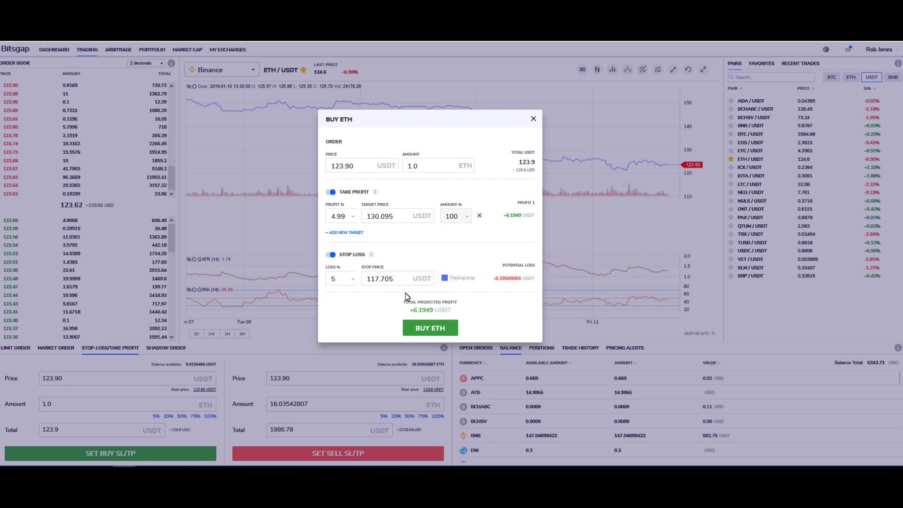
left_click_drag(398, 279, 366, 282)
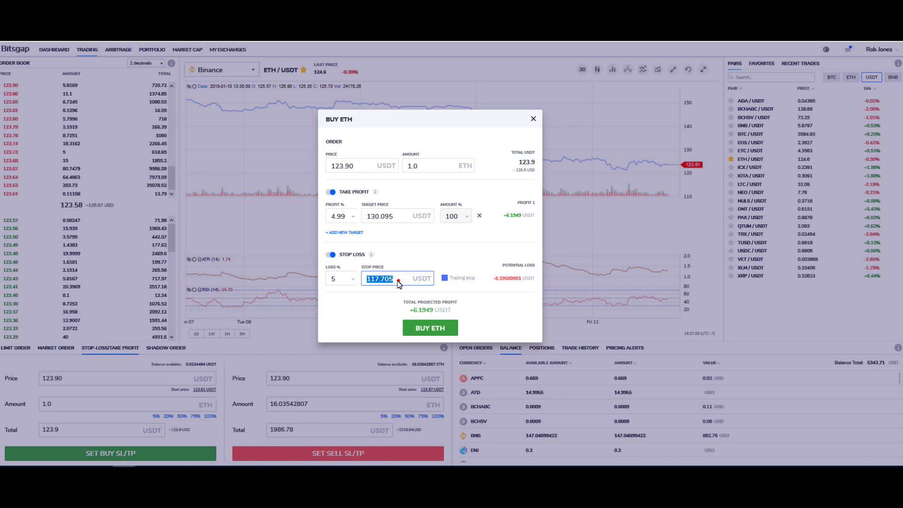
left_click_drag(398, 283, 368, 285)
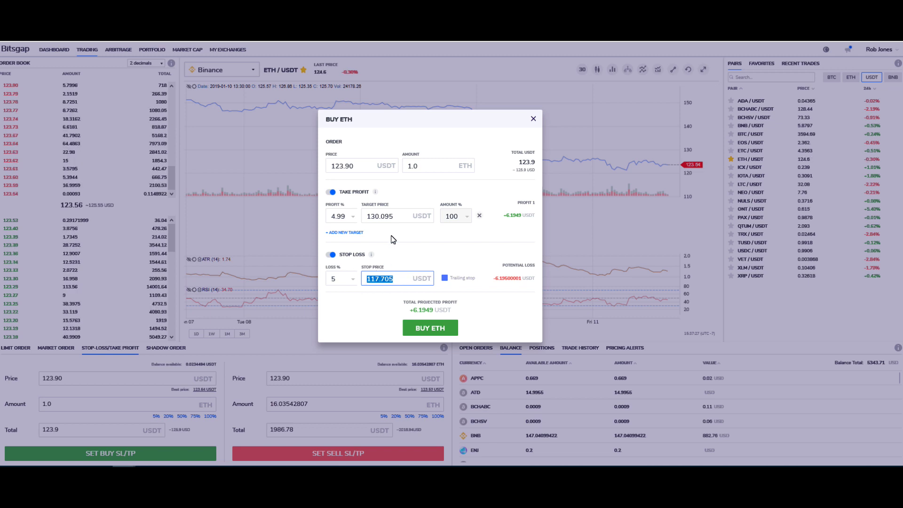
left_click_drag(422, 166, 409, 172)
left_click_drag(403, 217, 366, 223)
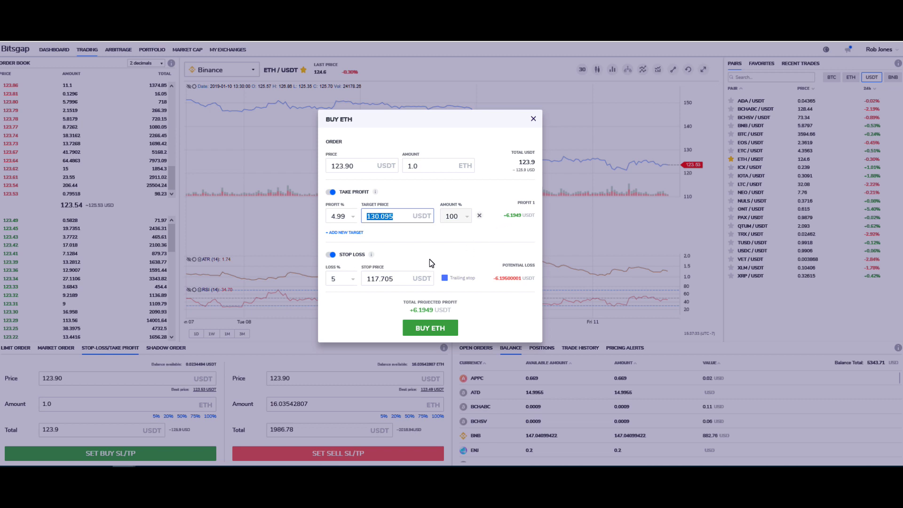
left_click_drag(395, 280, 366, 285)
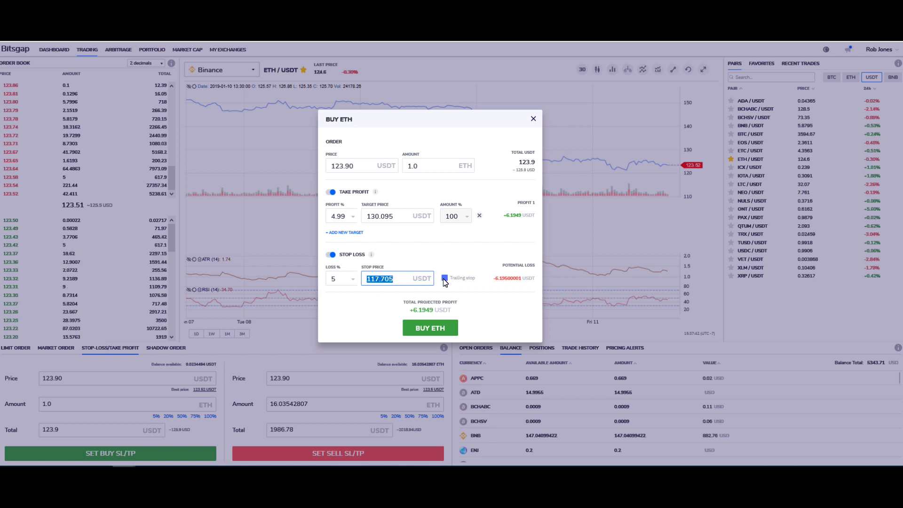
left_click(402, 280)
left_click_drag(389, 281, 370, 282)
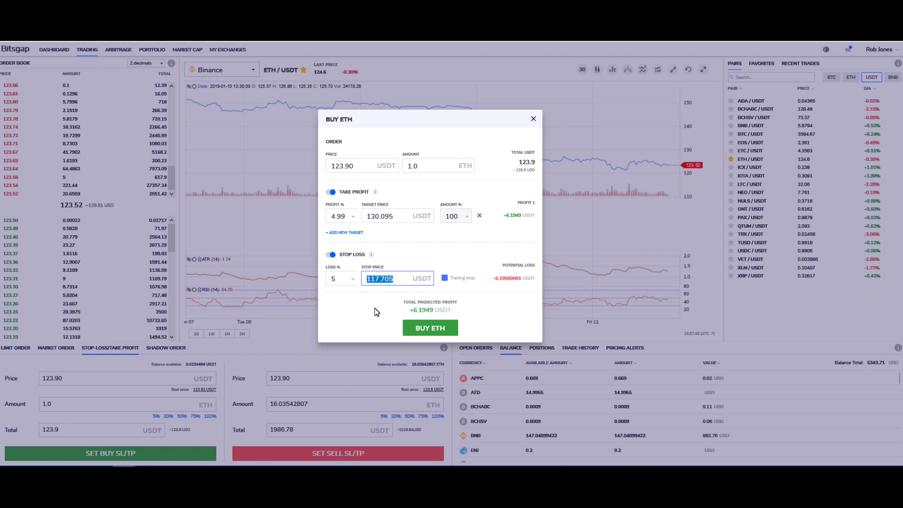